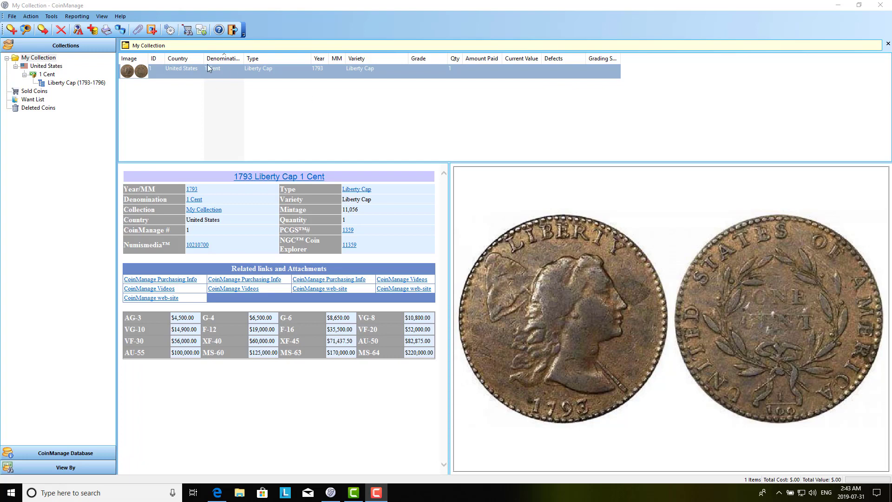
- Open the CoinManage Data folder with Goto Data Folder, then exit CoinManage
left_click(12, 17)
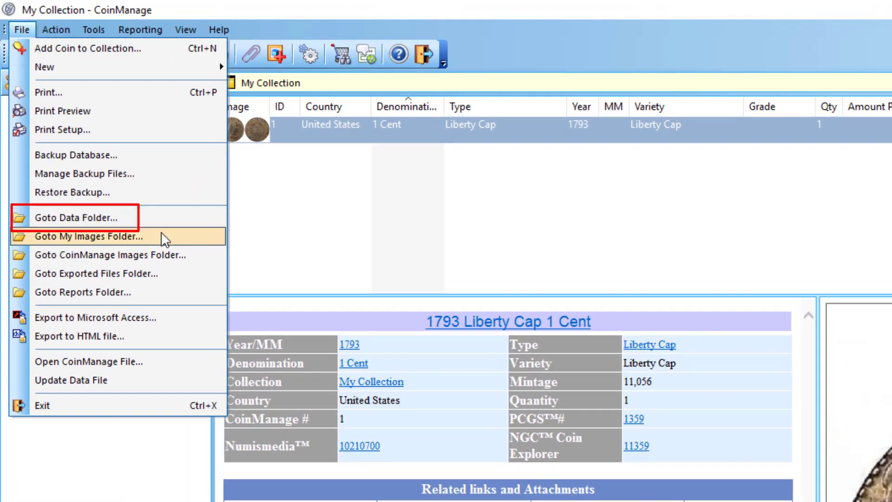
left_click(162, 219)
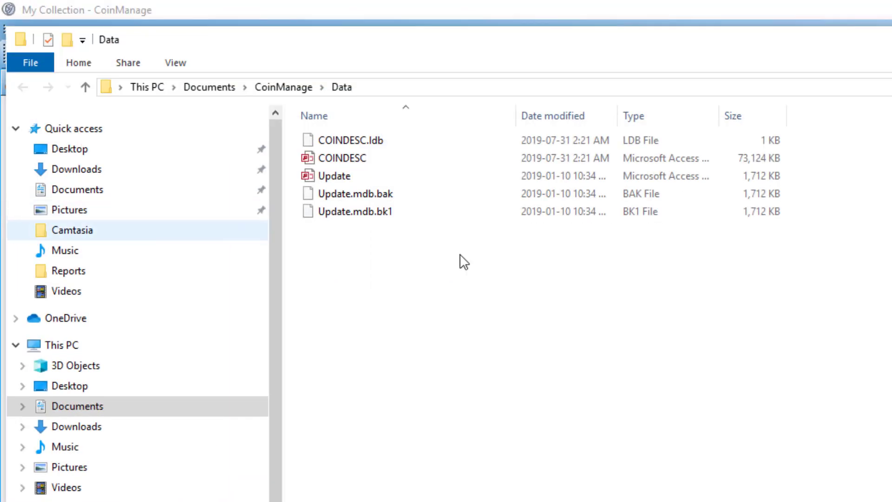
left_click_drag(371, 43, 458, 131)
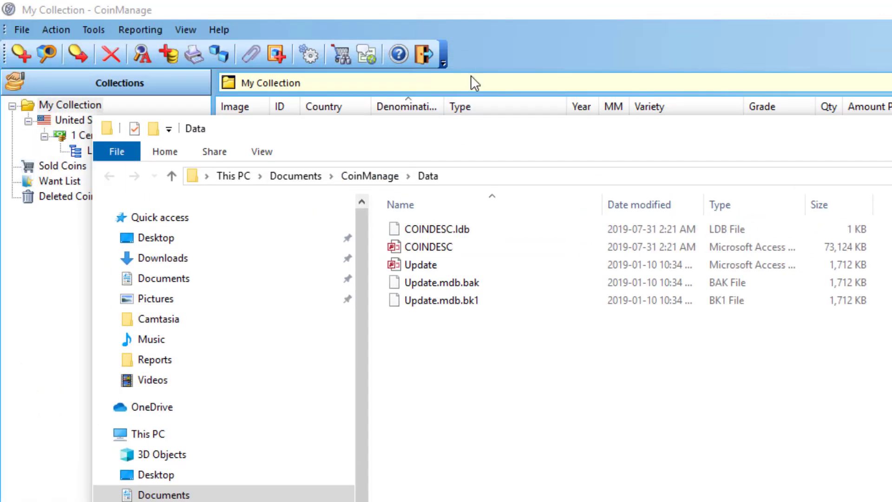
left_click(423, 54)
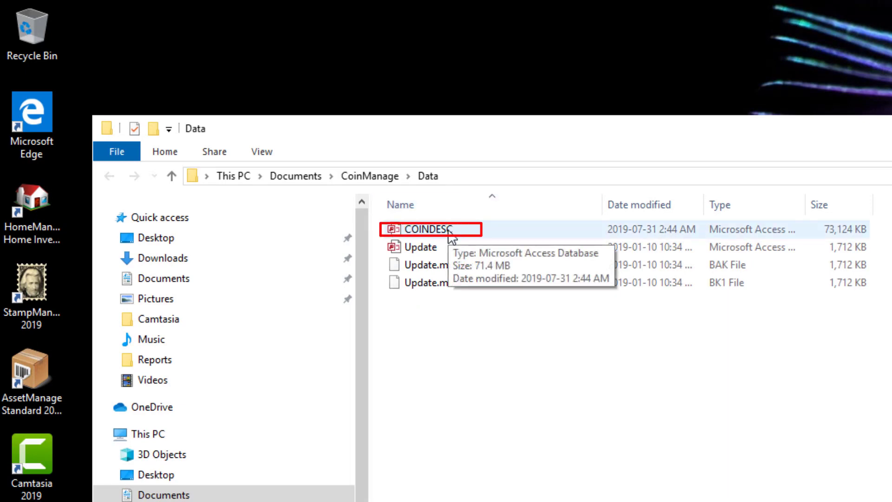
left_click_drag(374, 135, 354, 64)
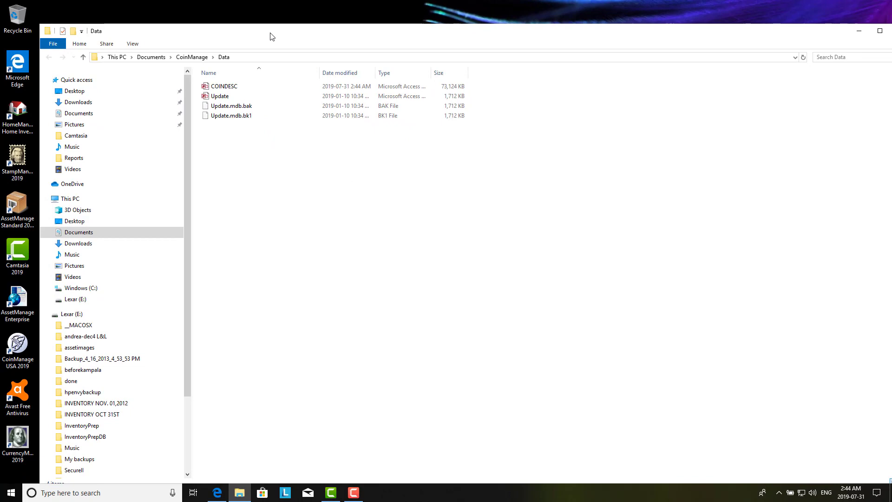
- In a new Explorer window, search the Windows (C:) drive for coindesc.mdb
key("super+e")
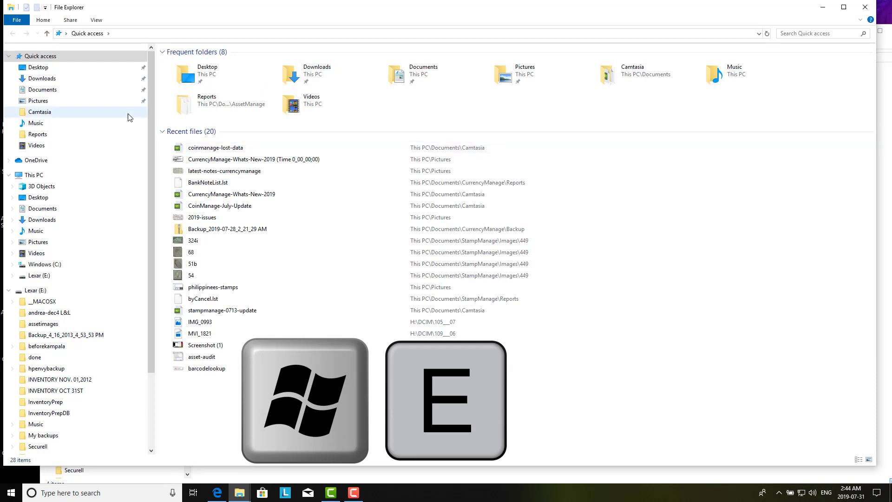
left_click(63, 264)
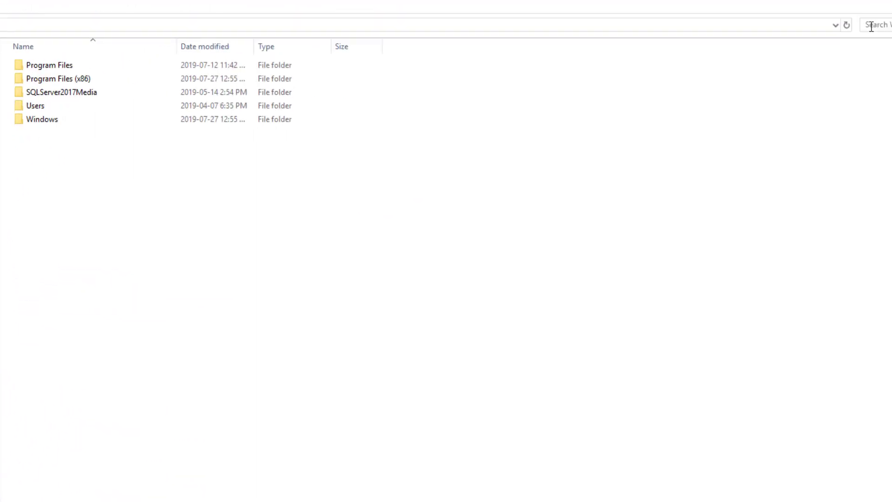
left_click(871, 26)
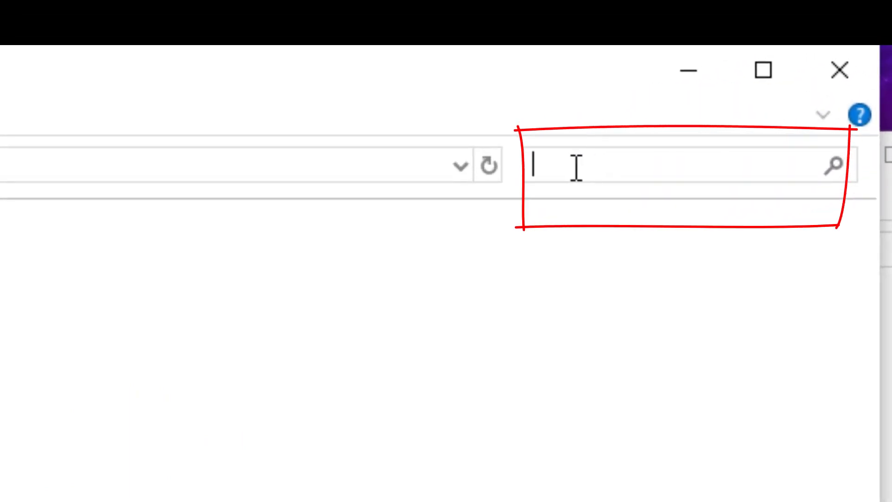
type("coinde")
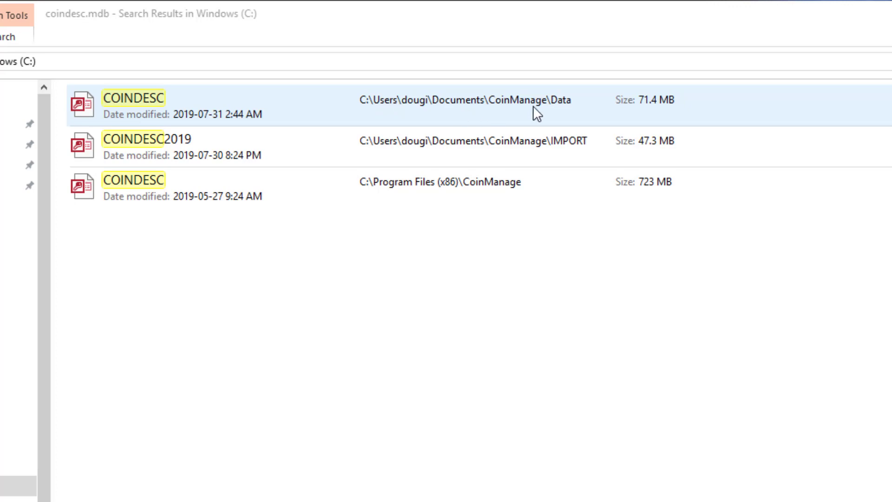
- Open the Program Files (x86)\CoinManage folder holding the 723 MB COINDESC result
left_click(377, 21)
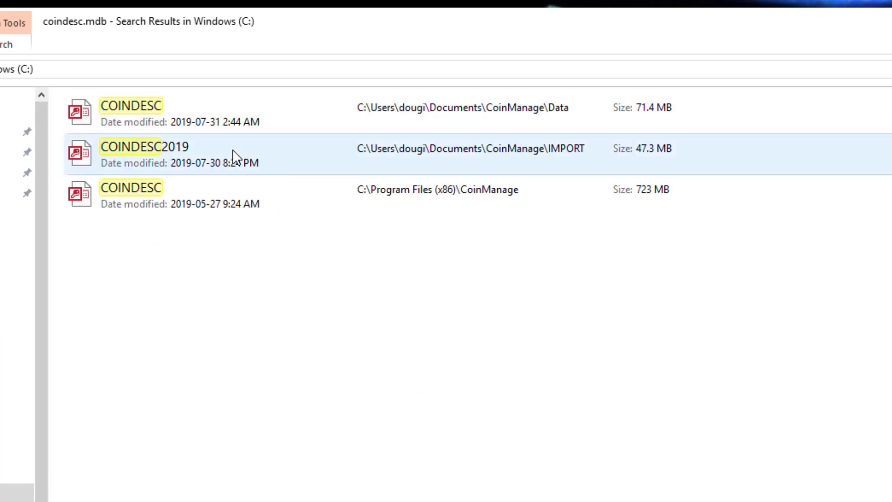
left_click(232, 150)
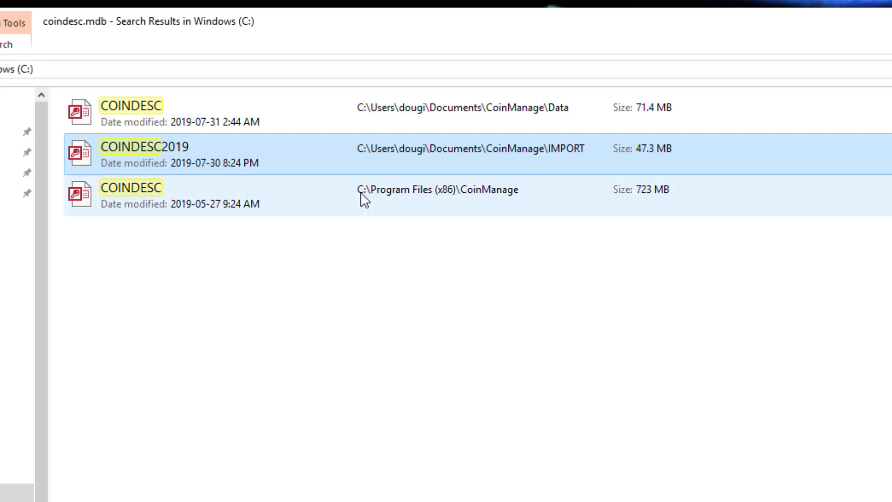
left_click(284, 199)
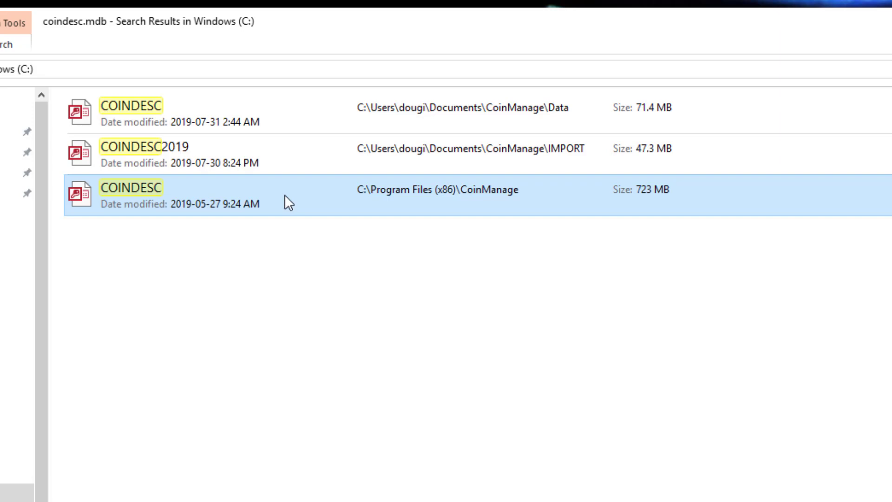
right_click(284, 194)
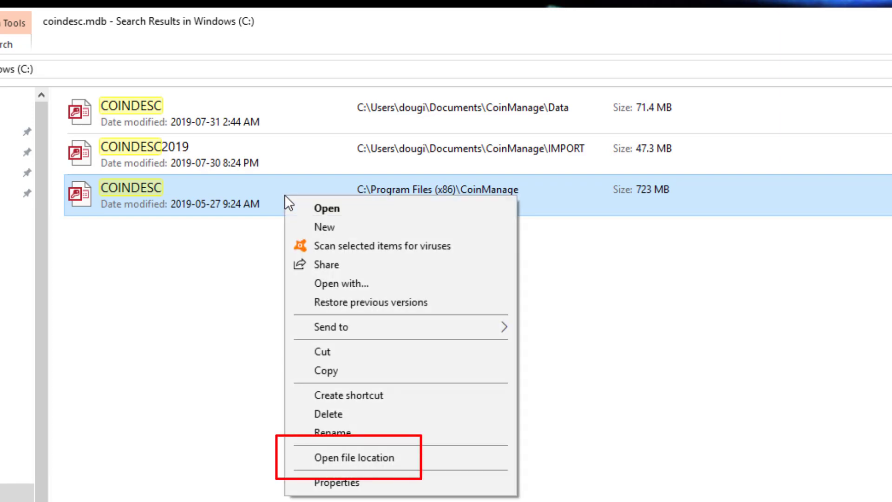
left_click(417, 458)
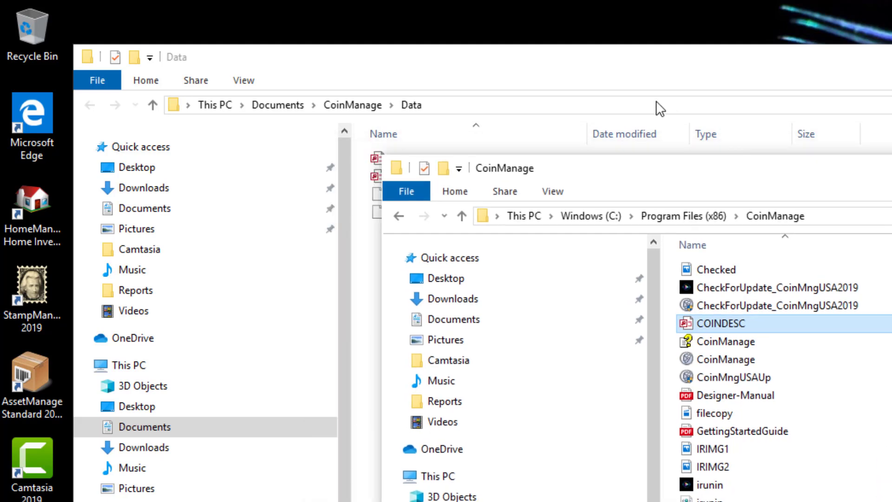
- Rename the Data folder's COINDESC database to COINDESC2
left_click(632, 70)
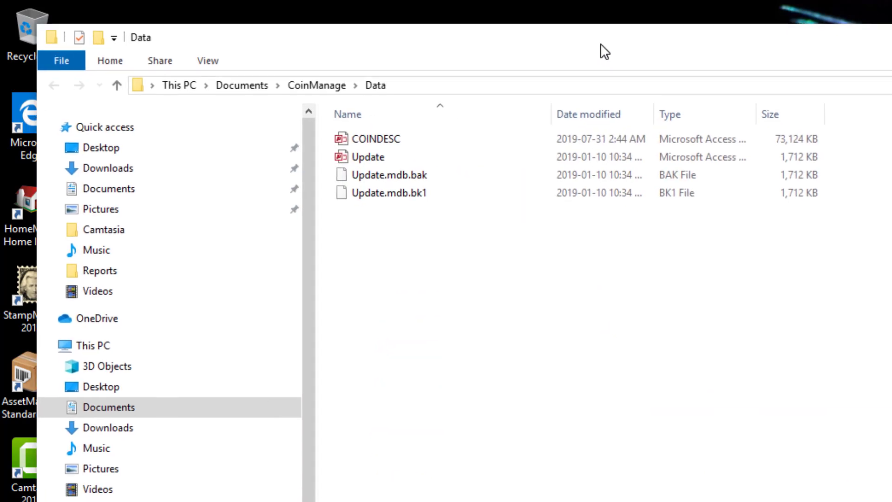
left_click(421, 149)
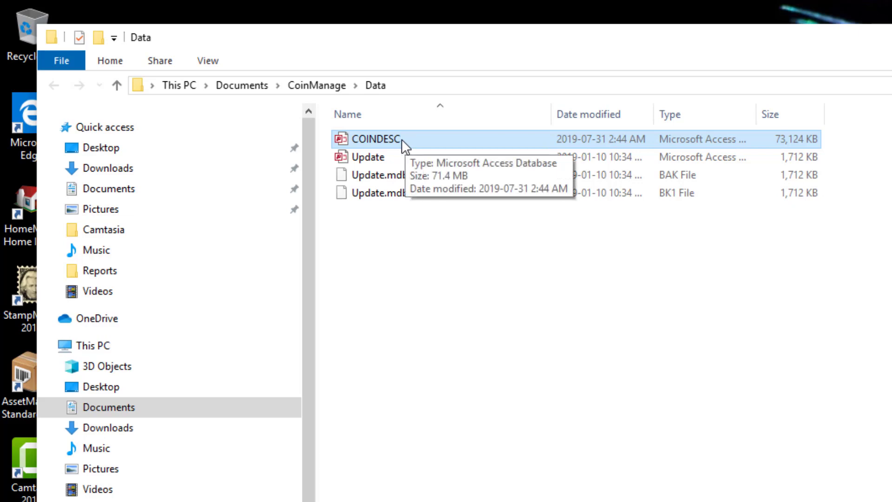
left_click(401, 139)
left_click(408, 139)
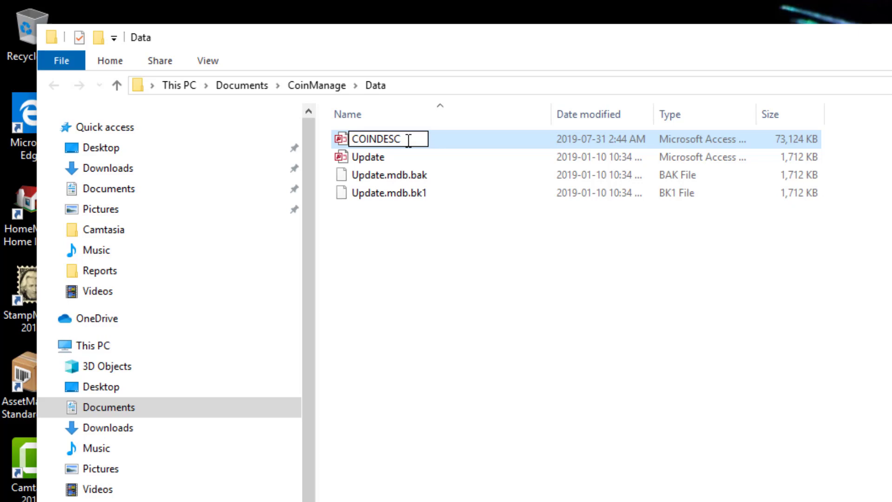
type("2")
key("Return")
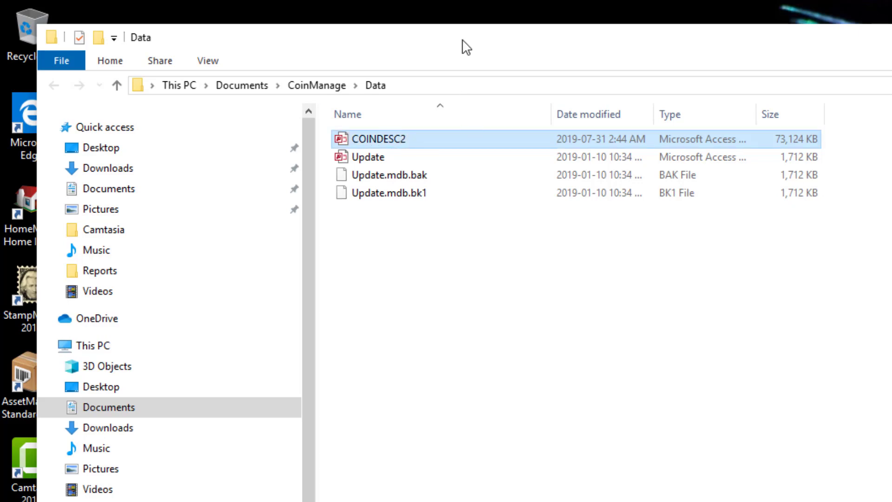
left_click_drag(462, 41, 472, 235)
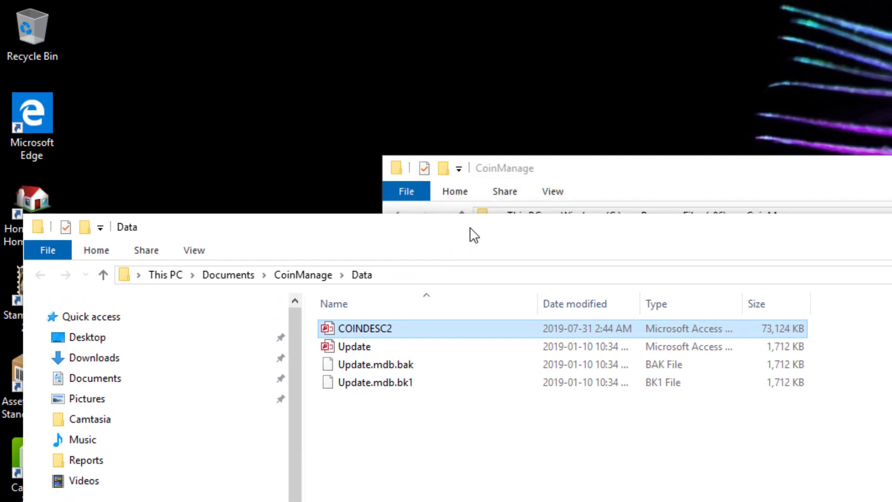
- Copy the 741,352 KB COINDESC from Program Files (x86)\CoinManage into the Data folder
left_click(670, 172)
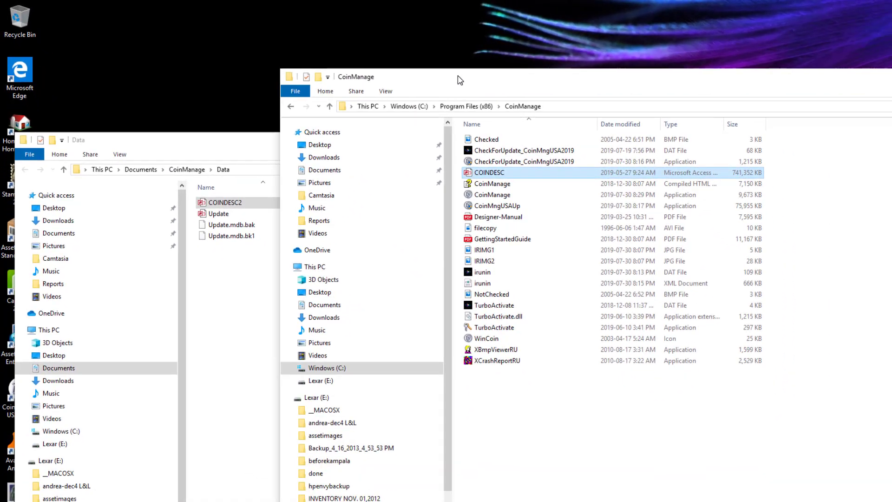
left_click_drag(460, 80, 453, 44)
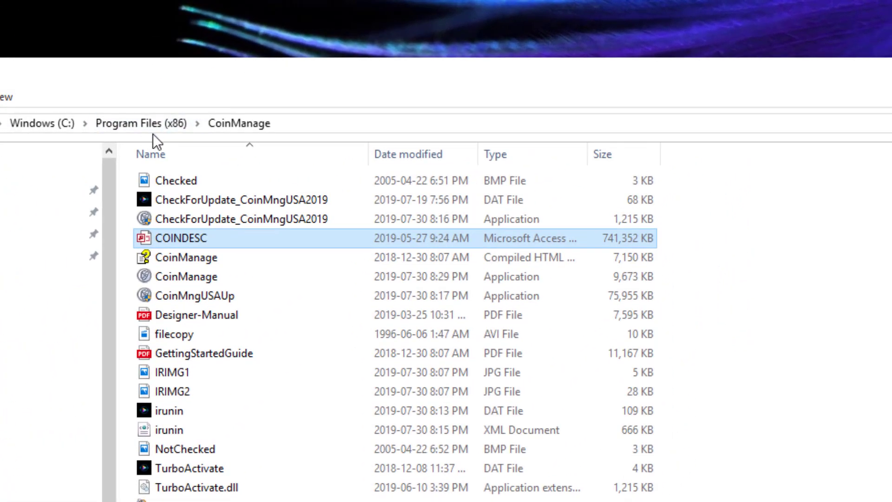
right_click(191, 238)
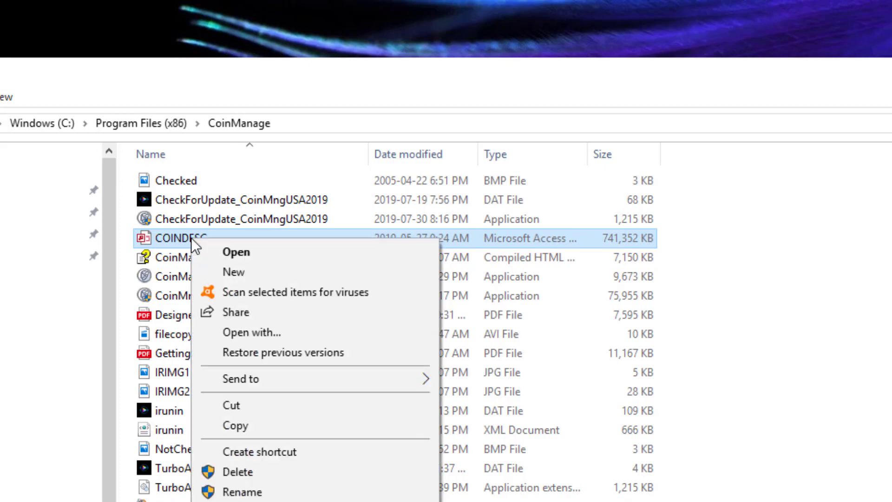
left_click(265, 424)
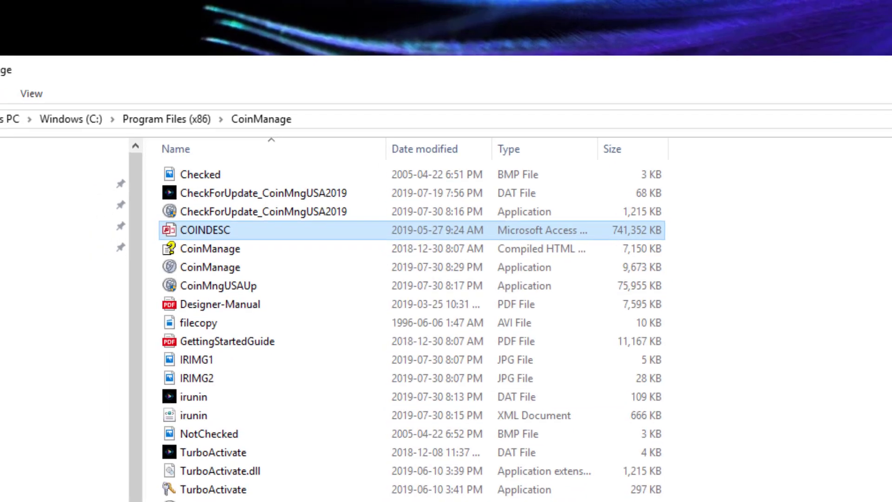
left_click(285, 193)
right_click(284, 191)
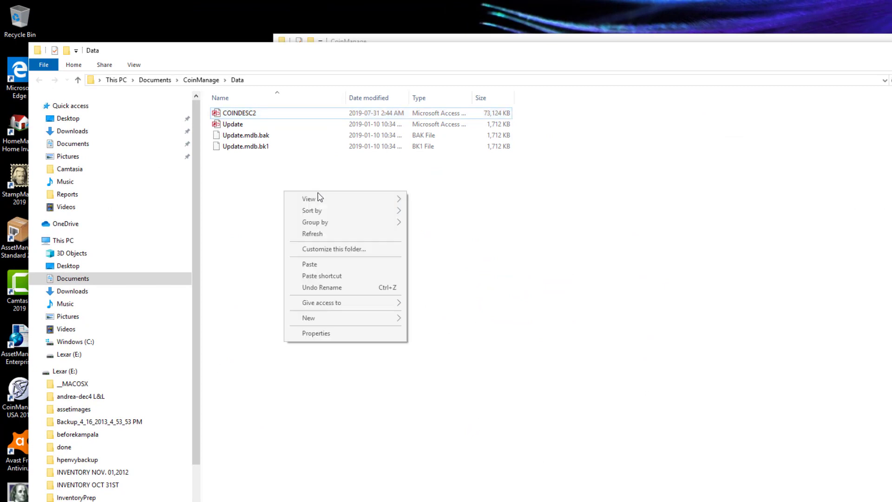
left_click(326, 265)
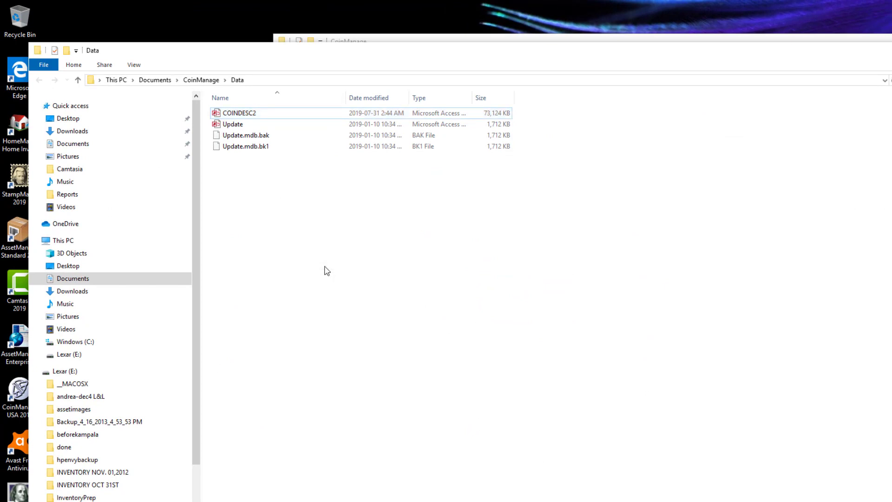
key("ctrl+v")
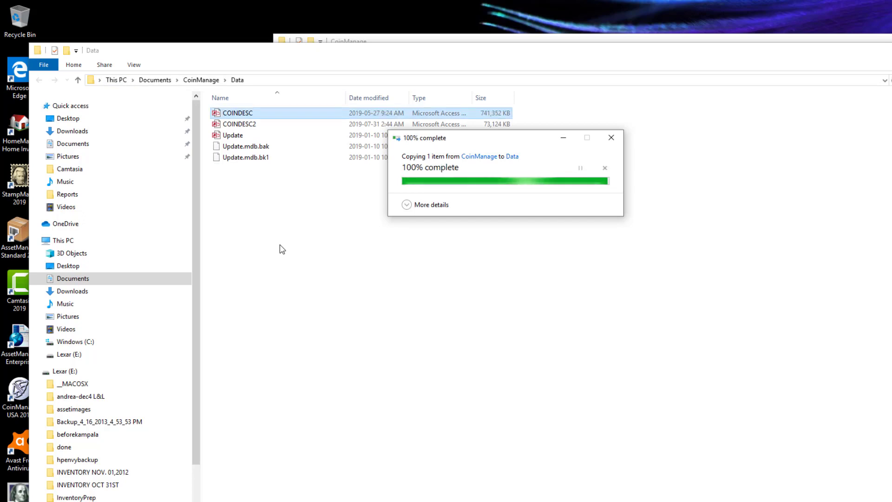
left_click_drag(206, 54, 261, 34)
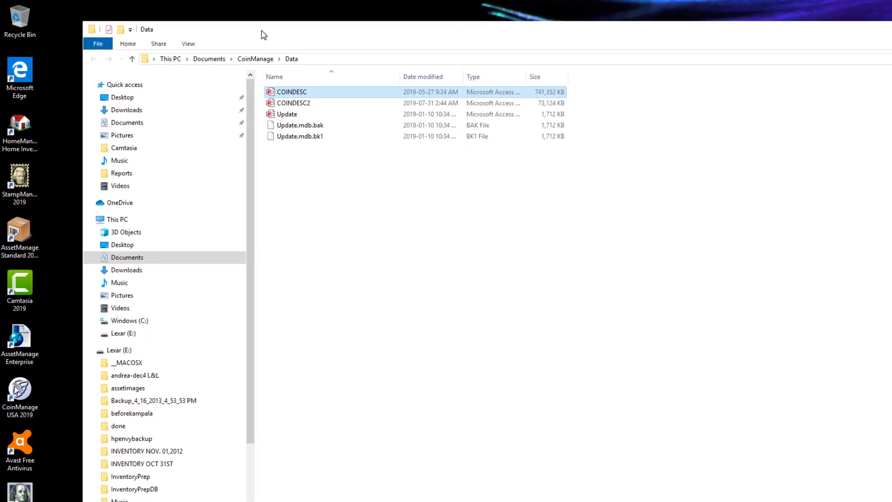
- Launch CoinManage USA 2019 from its desktop shortcut
left_click(21, 390)
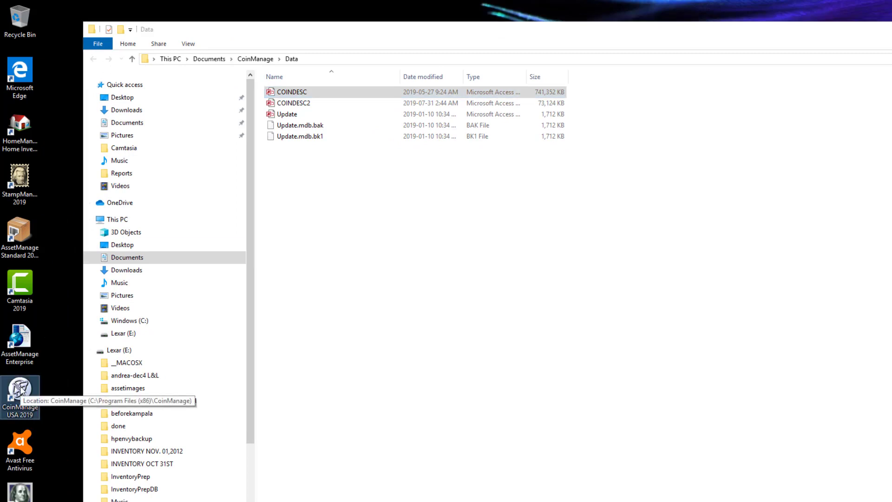
double_click(21, 389)
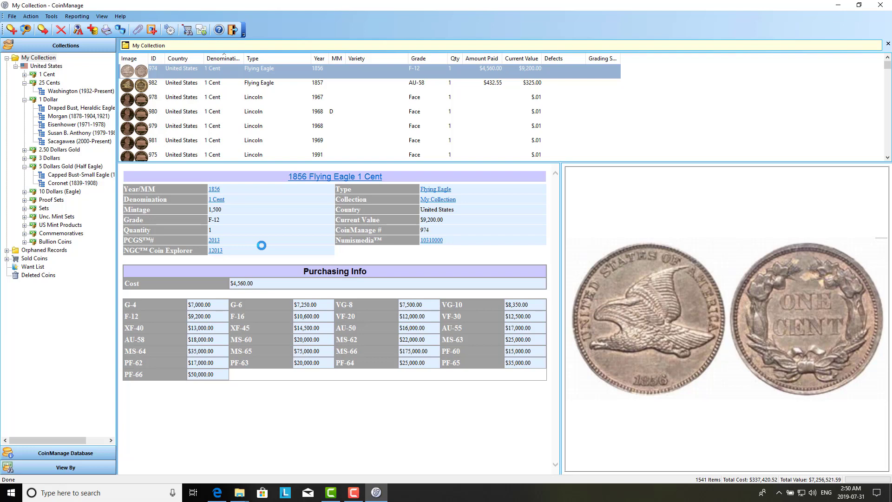
- Enlarge the coin list and run File > Update Data File to import the restored tables
left_click_drag(226, 163, 226, 220)
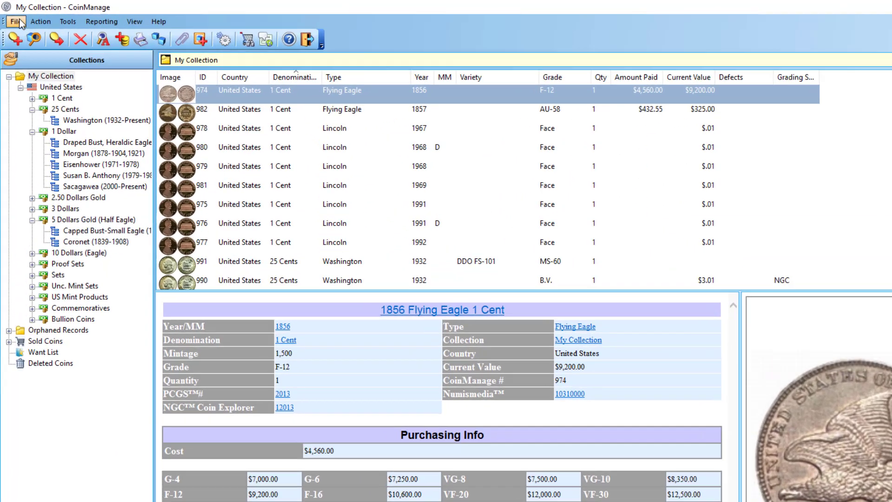
left_click(19, 21)
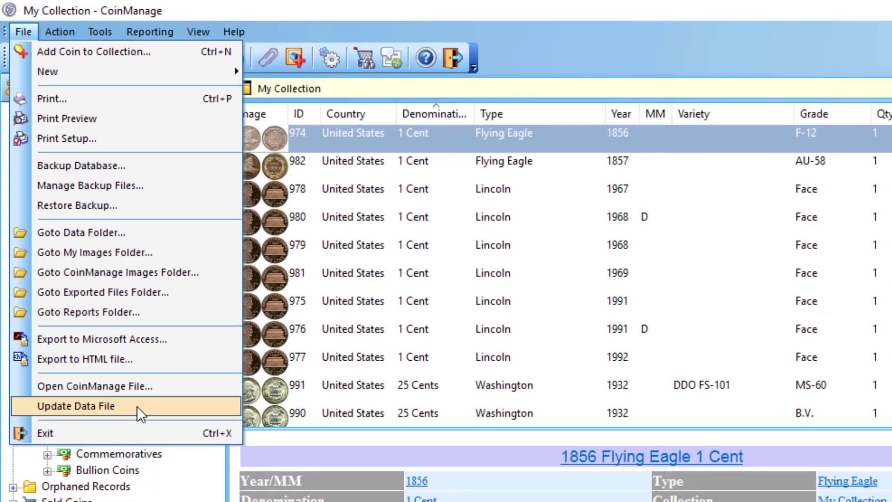
left_click(142, 419)
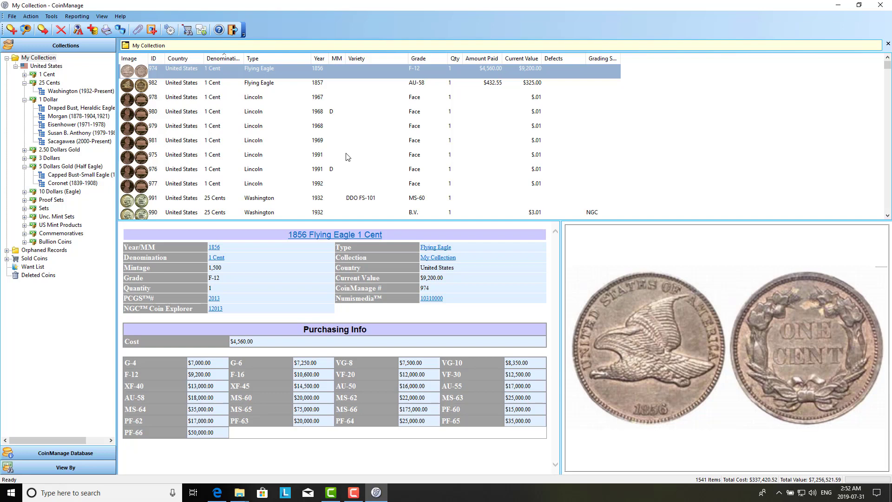
- Exit CoinManage and relaunch it from the CoinManage USA 2019 desktop shortcut
left_click(233, 30)
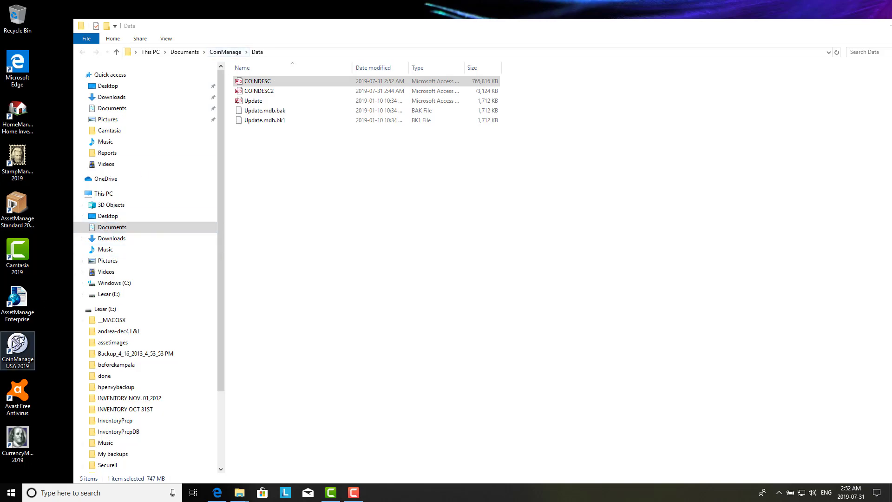
double_click(20, 341)
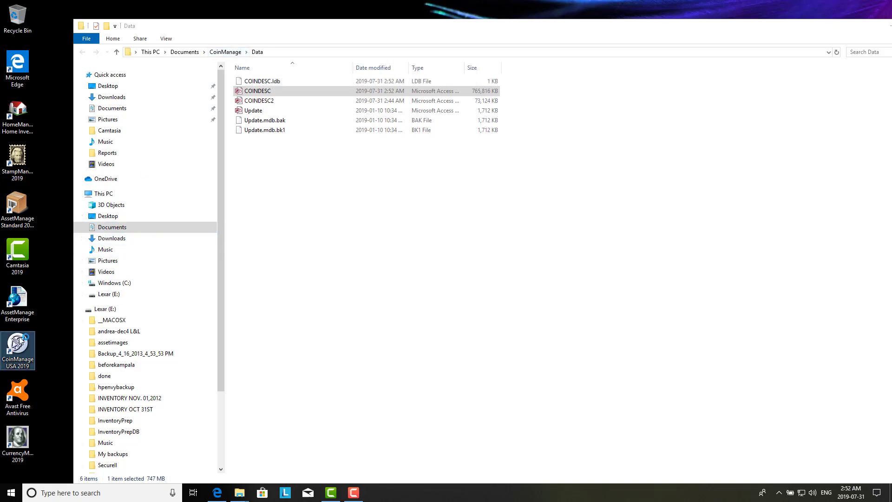